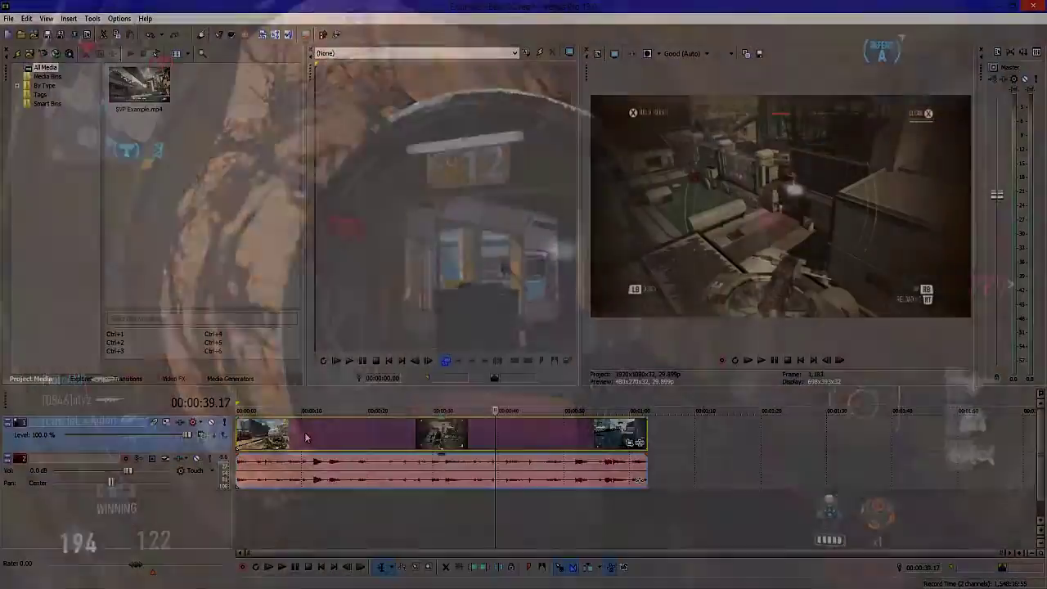
Step: Preview the gameplay clip at roughly 6, 10, 13, 18, 24 and 42 seconds
{"action": "left_click", "coordinate": [304, 432]}
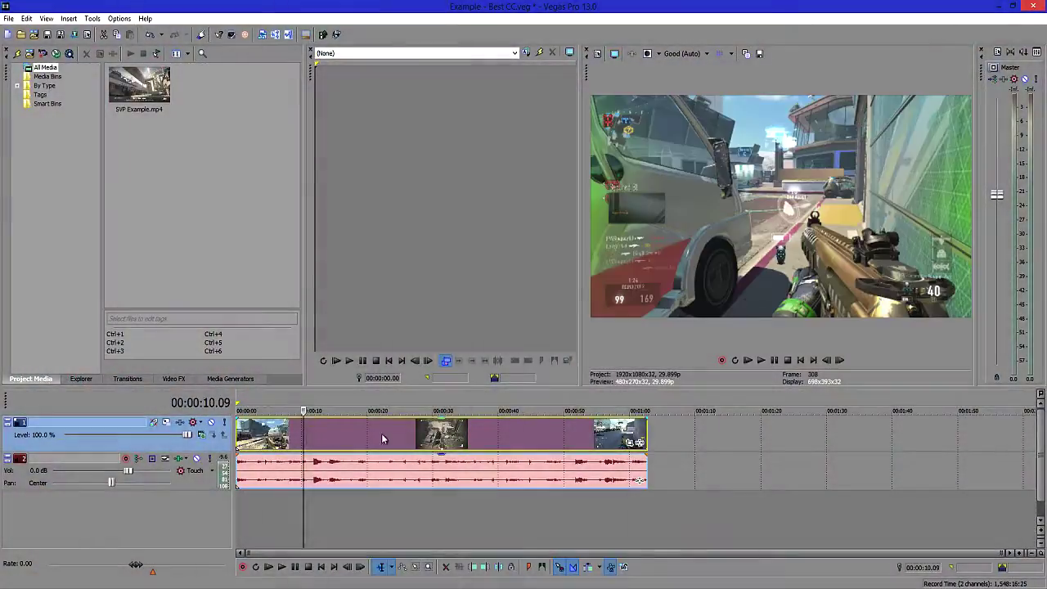
{"action": "left_click", "coordinate": [393, 433]}
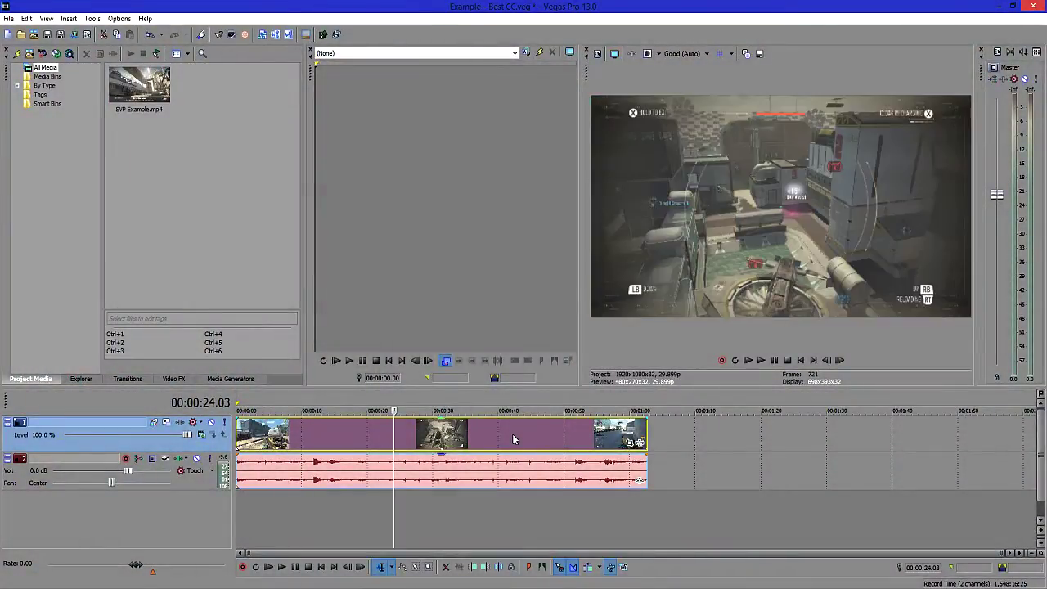
{"action": "left_click", "coordinate": [512, 434]}
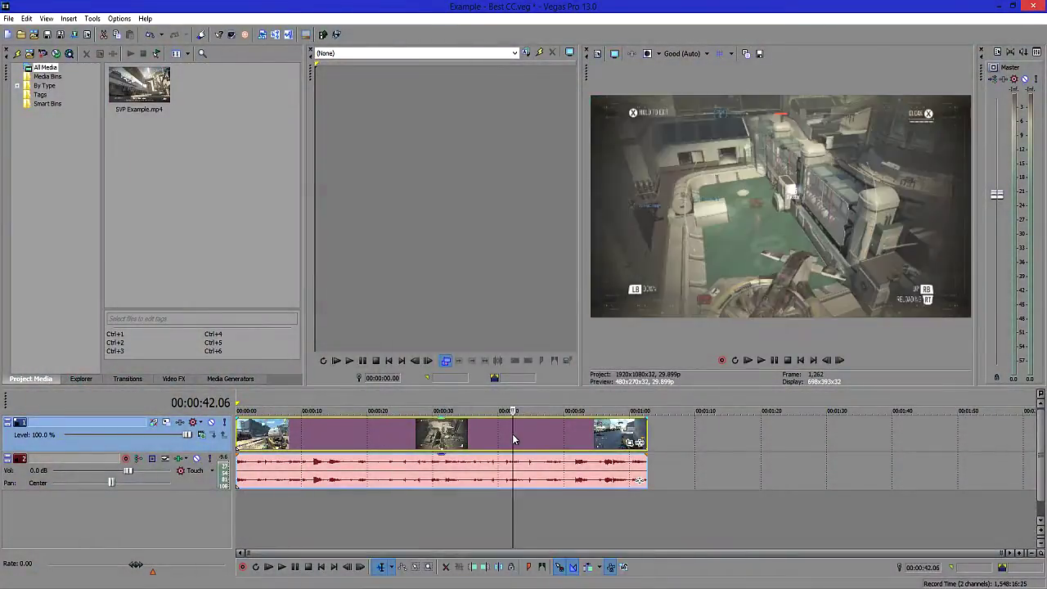
{"action": "left_click", "coordinate": [354, 439]}
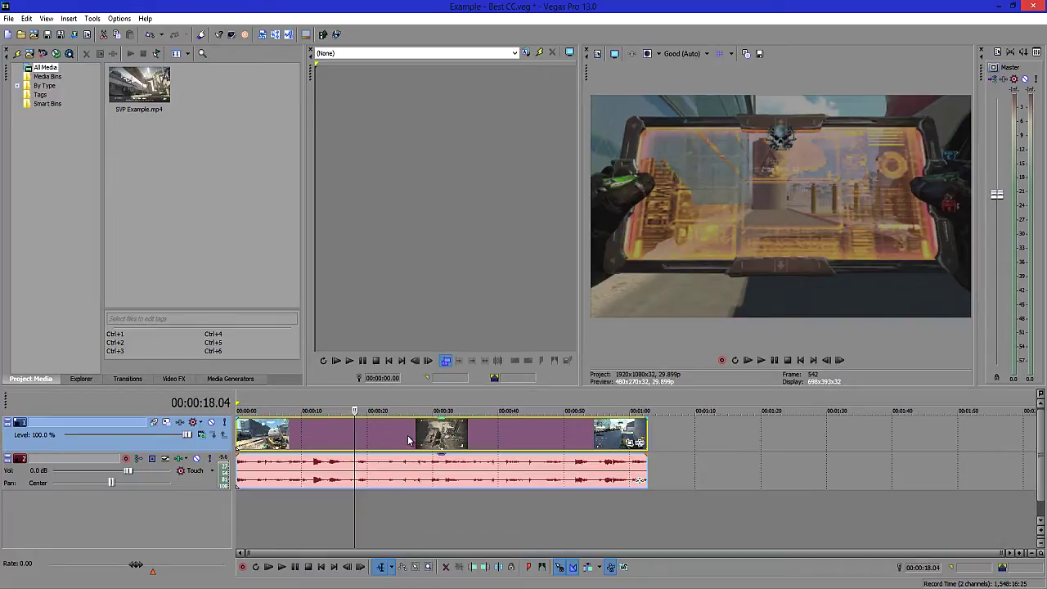
{"action": "left_click", "coordinate": [306, 438]}
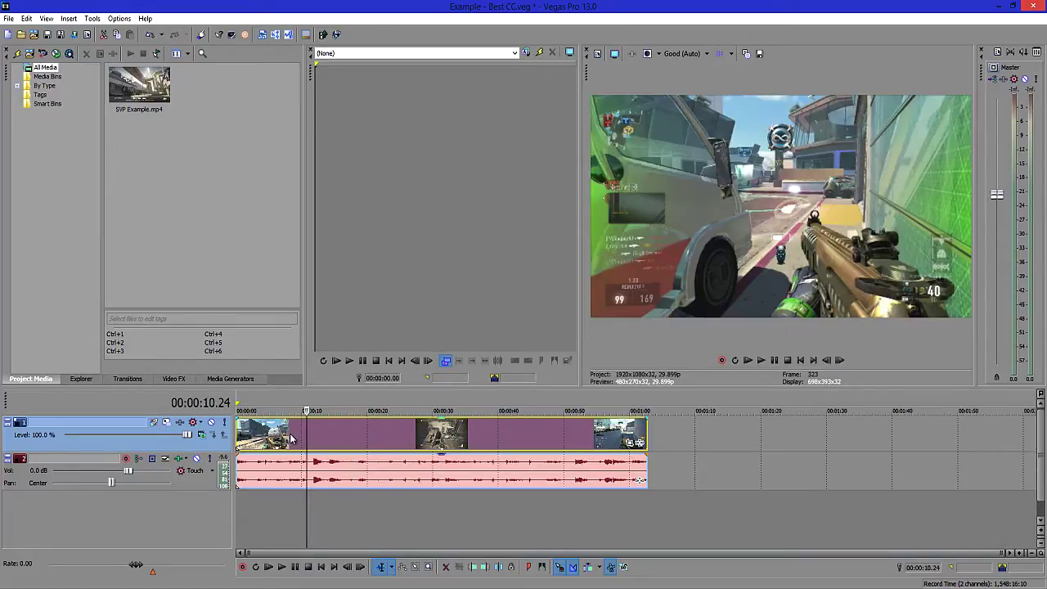
{"action": "left_click", "coordinate": [280, 438]}
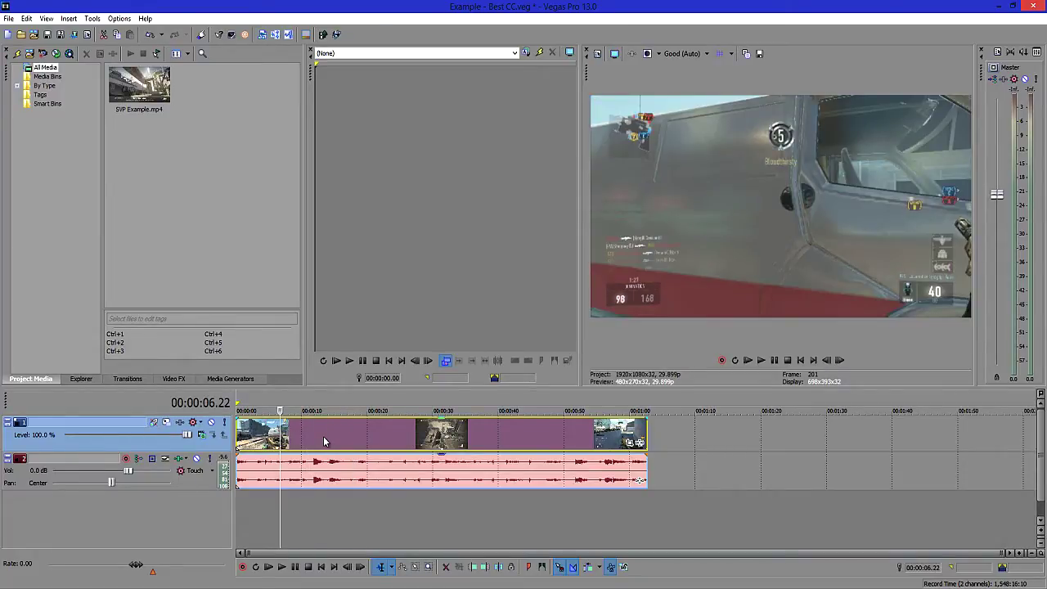
{"action": "left_click", "coordinate": [323, 438]}
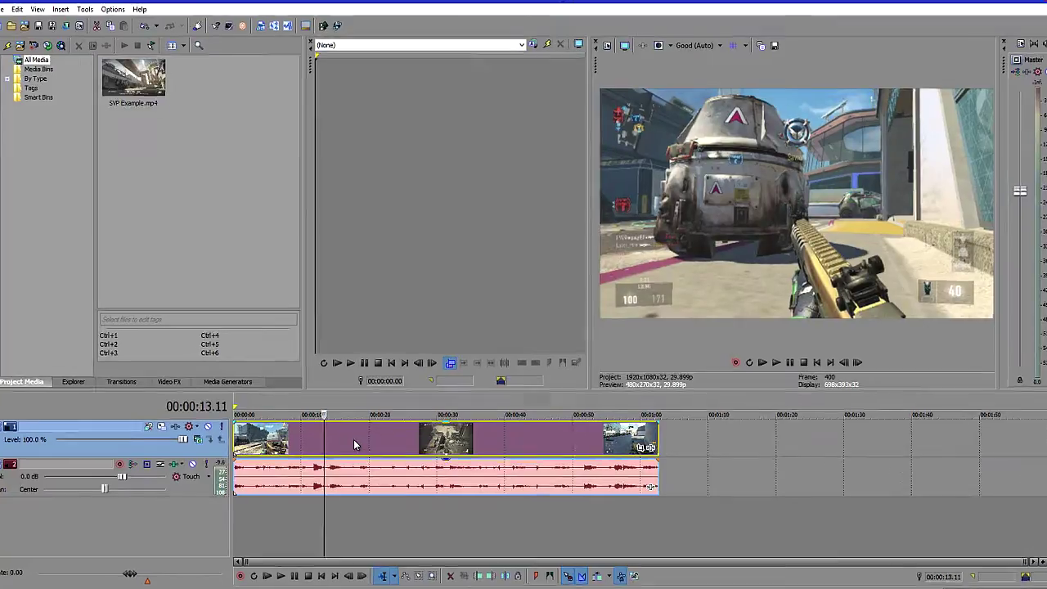
Step: Set the SVP Example event's resample option to Disable resample in its Properties
{"action": "right_click", "coordinate": [354, 440]}
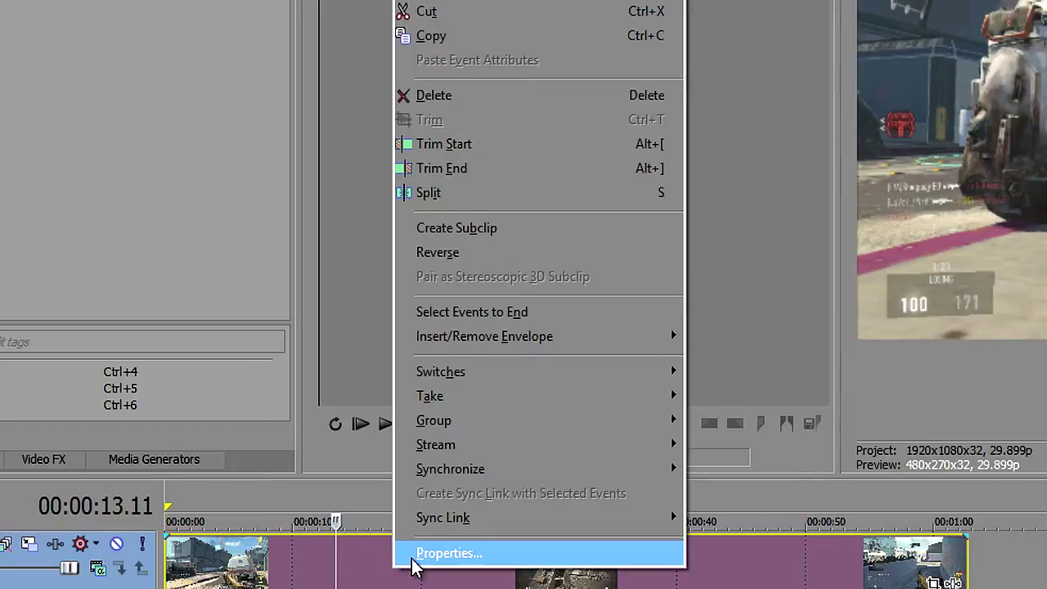
{"action": "left_click", "coordinate": [413, 556]}
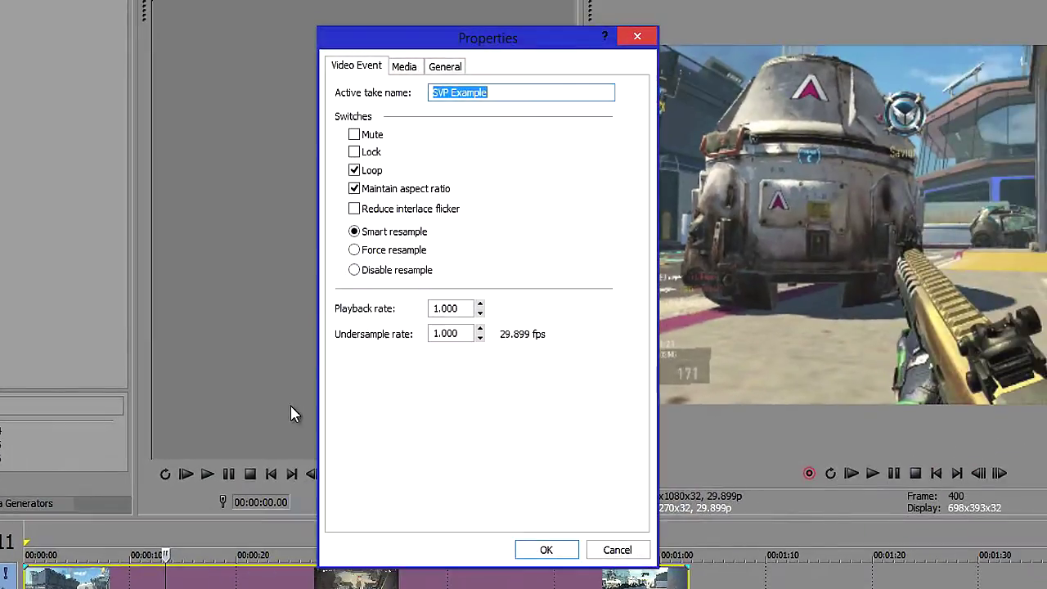
{"action": "left_click", "coordinate": [354, 270]}
{"action": "left_click", "coordinate": [543, 552]}
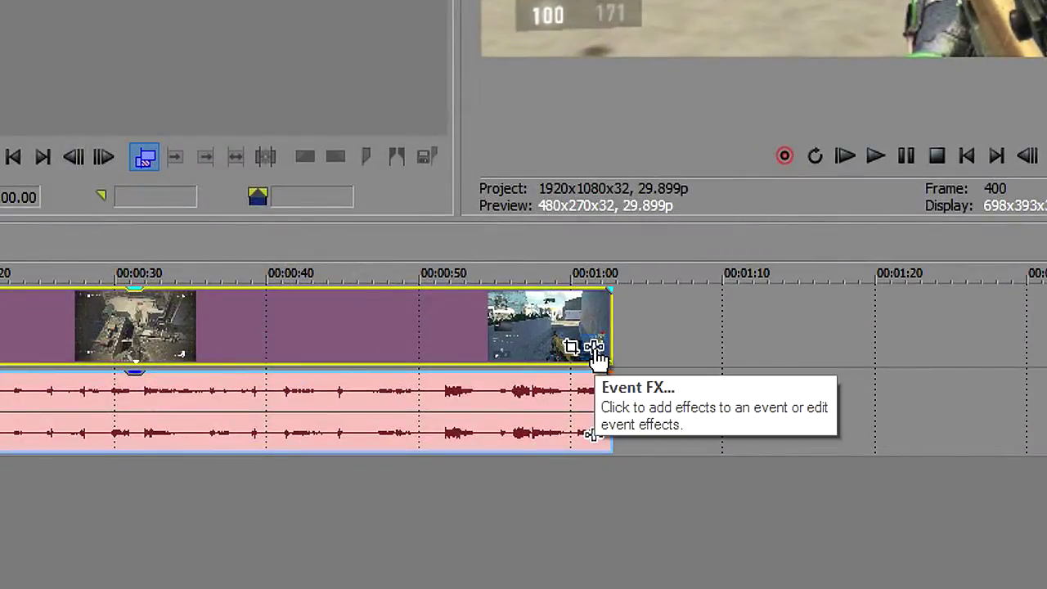
Step: Add Color Corrector (Secondary), Color Curves, Saturation Adjust and Sharpen as the clip's event FX chain
{"action": "left_click", "coordinate": [598, 352]}
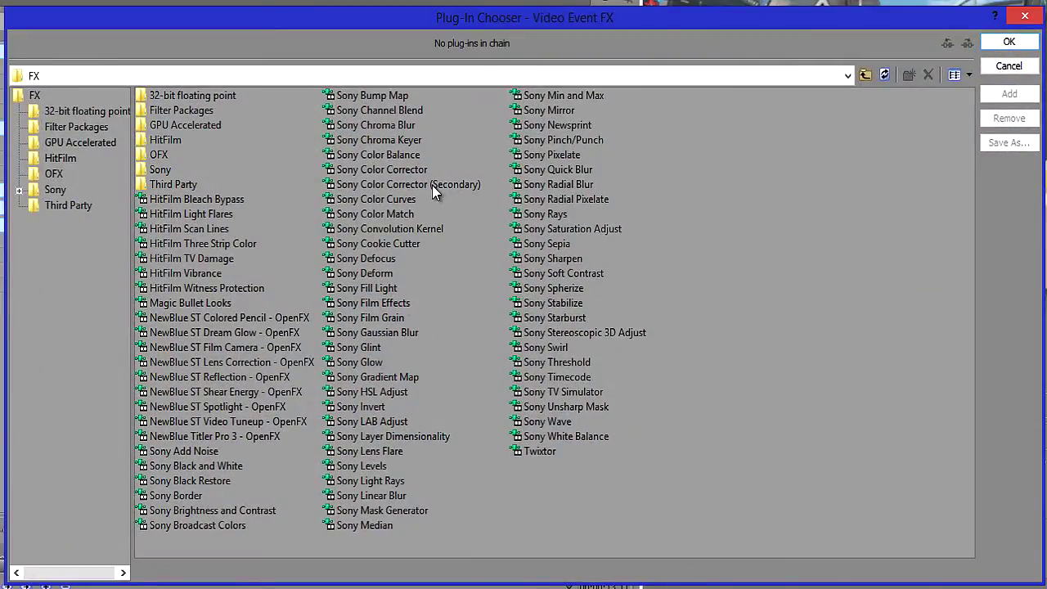
{"action": "left_click", "coordinate": [432, 185]}
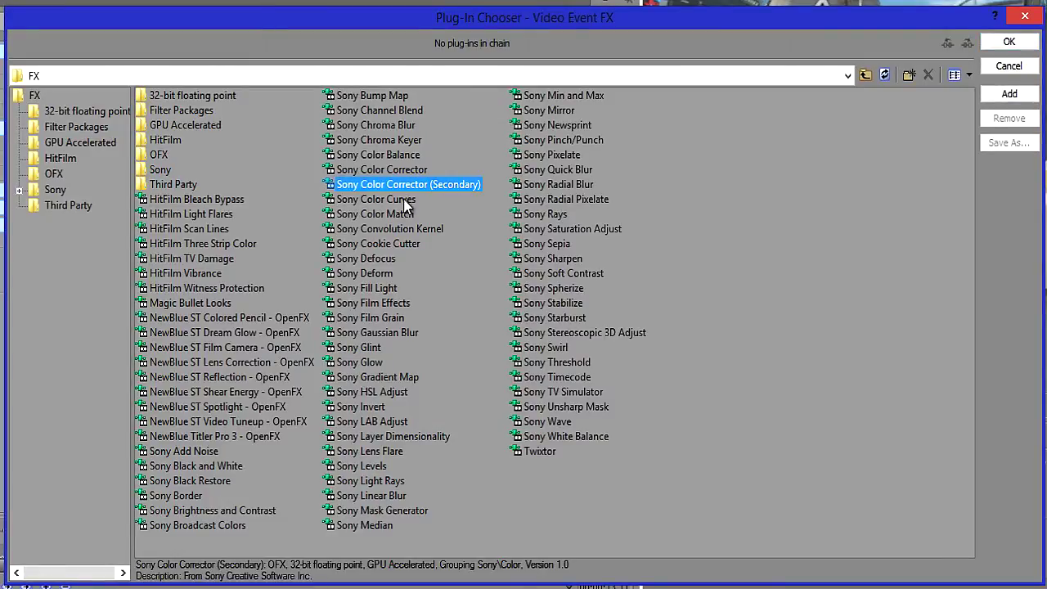
{"action": "left_click", "coordinate": [401, 201], "text": "ctrl"}
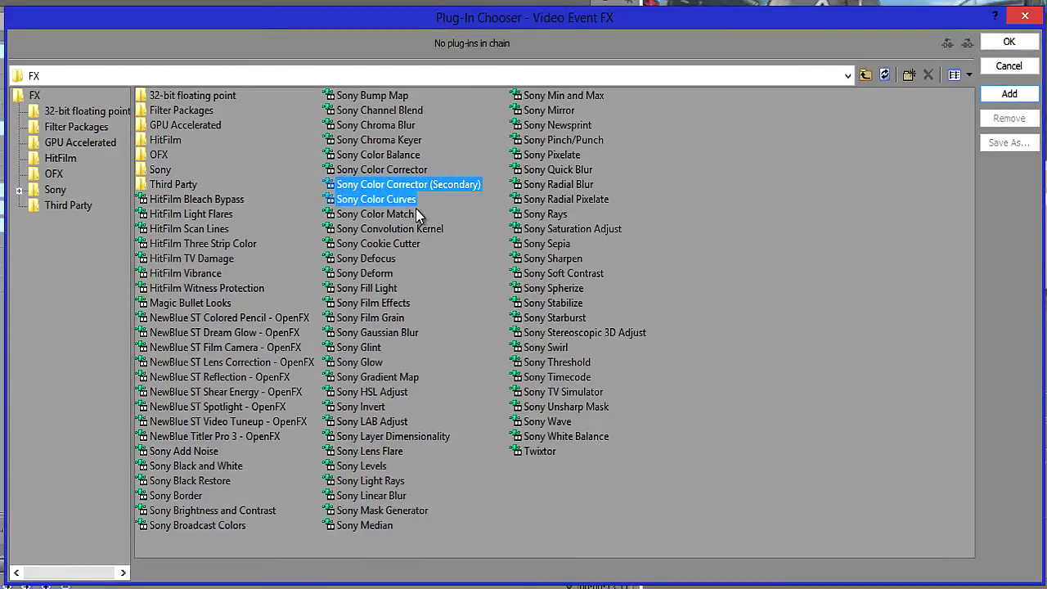
{"action": "left_click", "coordinate": [563, 230], "text": "ctrl"}
{"action": "left_click", "coordinate": [556, 260], "text": "ctrl"}
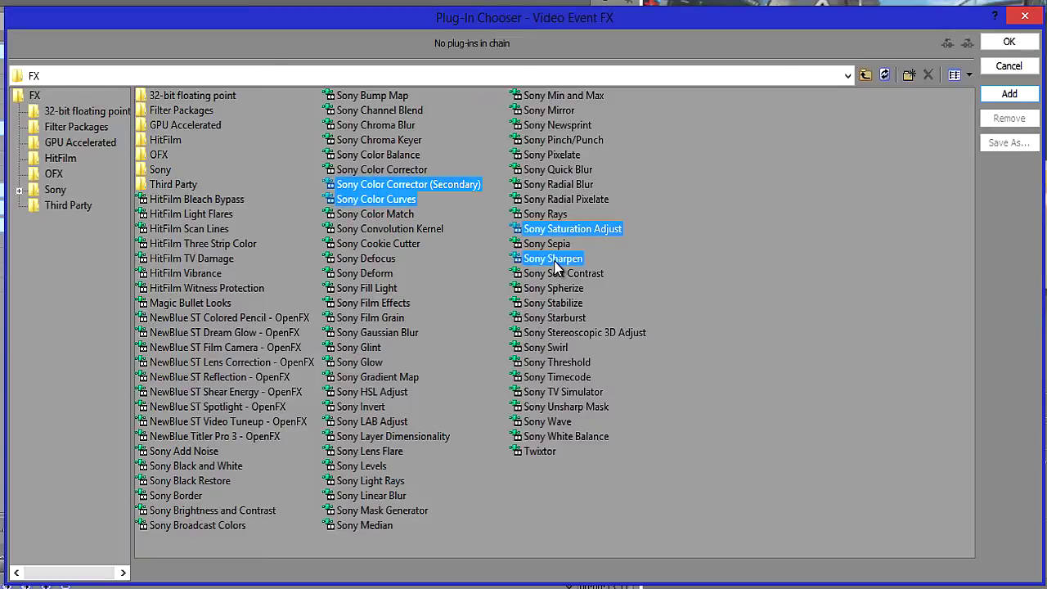
{"action": "left_click", "coordinate": [1010, 95]}
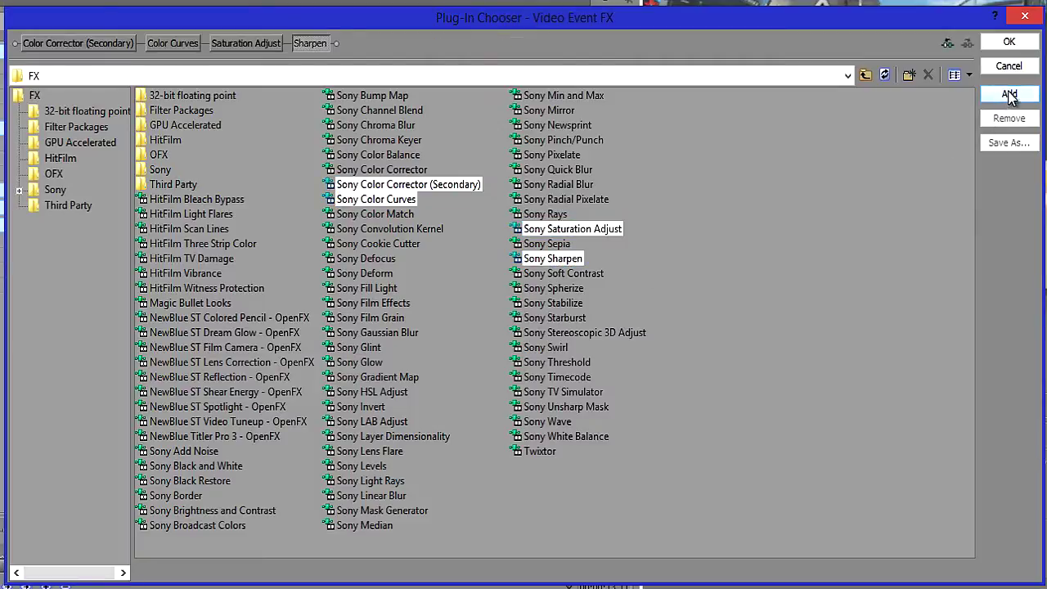
{"action": "left_click", "coordinate": [1010, 42]}
{"action": "left_click_drag", "start_coordinate": [426, 19], "coordinate": [816, 79]}
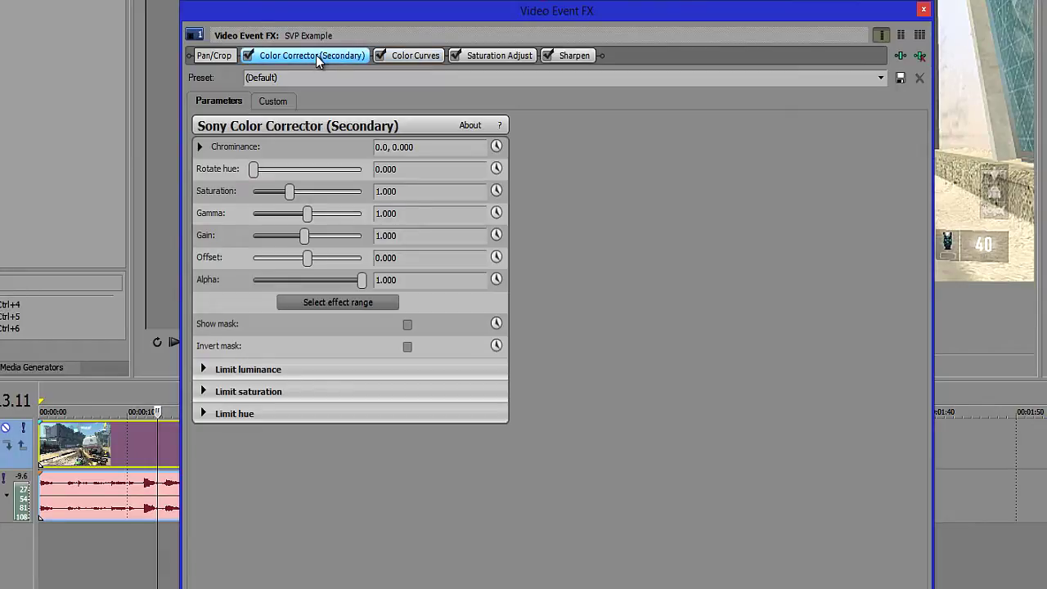
Step: Move Color Curves after Saturation Adjust, then bypass Sharpen, Saturation Adjust and Color Curves
{"action": "left_click_drag", "start_coordinate": [418, 58], "coordinate": [448, 60]}
{"action": "left_click", "coordinate": [409, 55]}
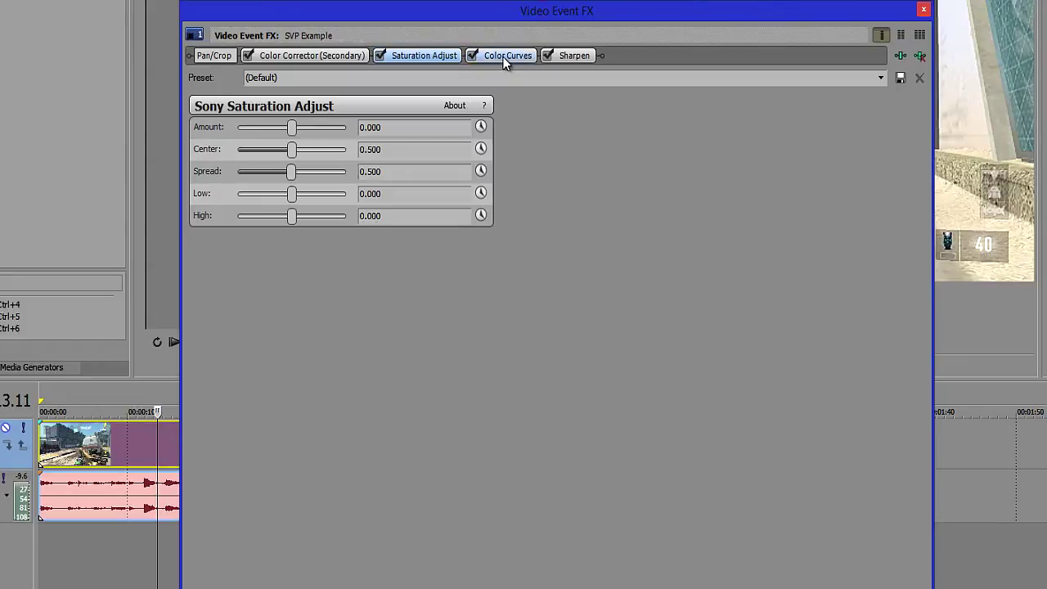
{"action": "left_click", "coordinate": [503, 57]}
{"action": "left_click", "coordinate": [548, 57]}
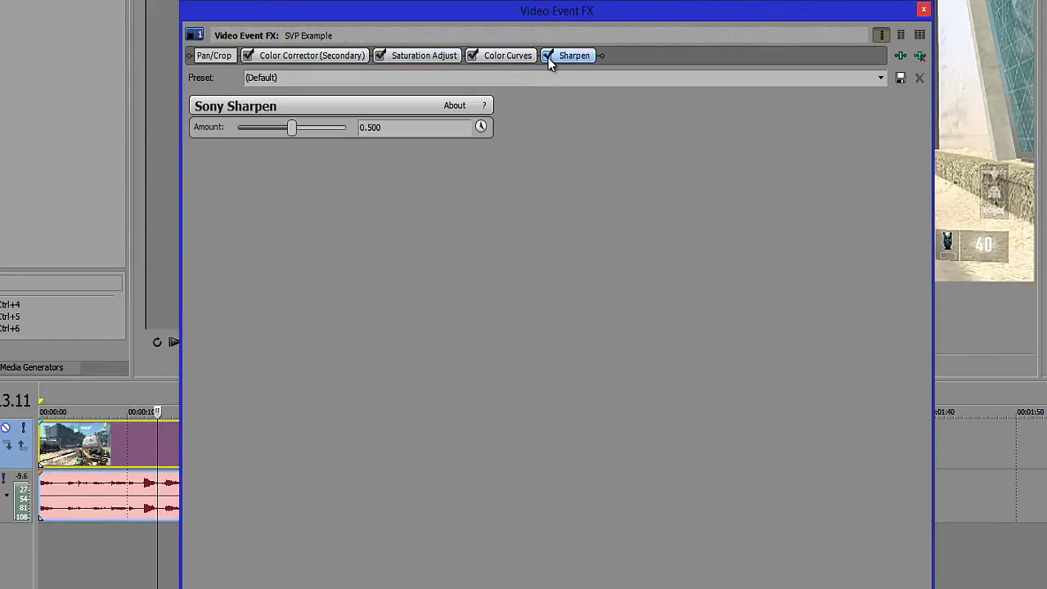
{"action": "left_click", "coordinate": [548, 57]}
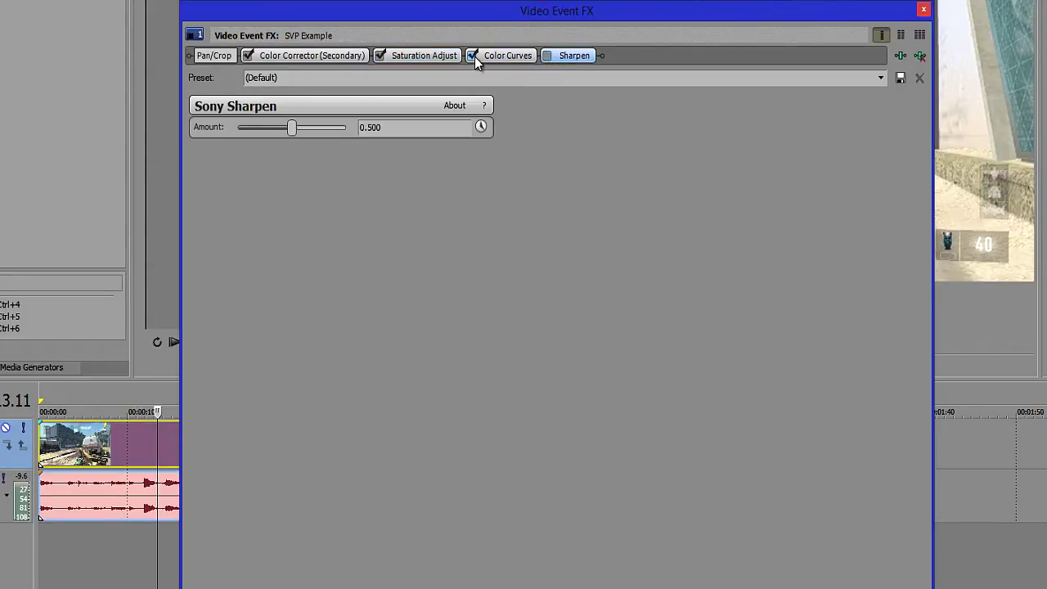
{"action": "left_click", "coordinate": [380, 56]}
Step: Apply the COD Colour Correction preset to Color Corrector (Secondary) and compare it on/off
{"action": "left_click", "coordinate": [331, 55]}
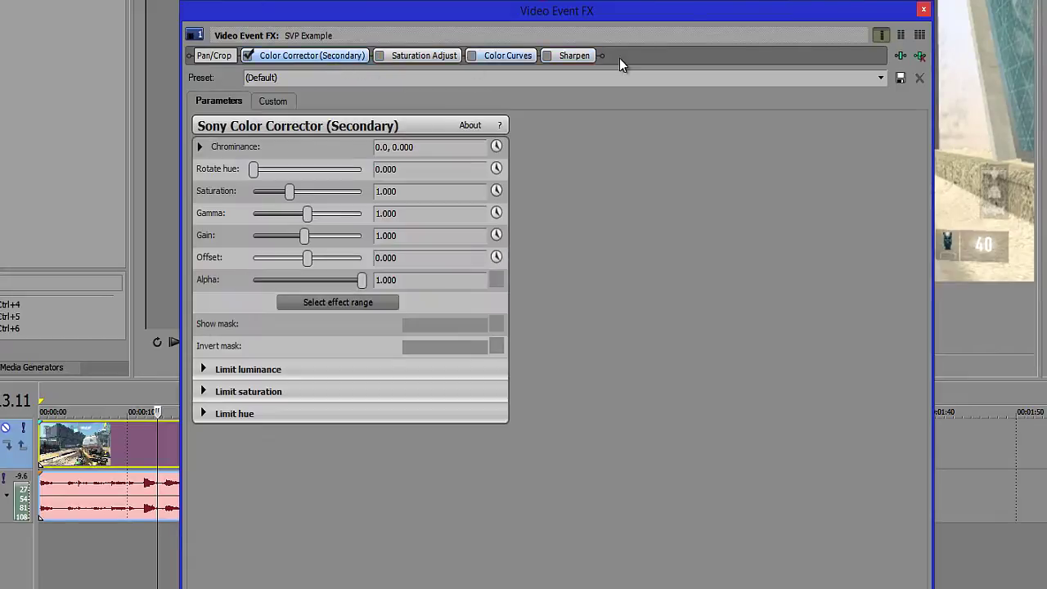
{"action": "left_click", "coordinate": [880, 78]}
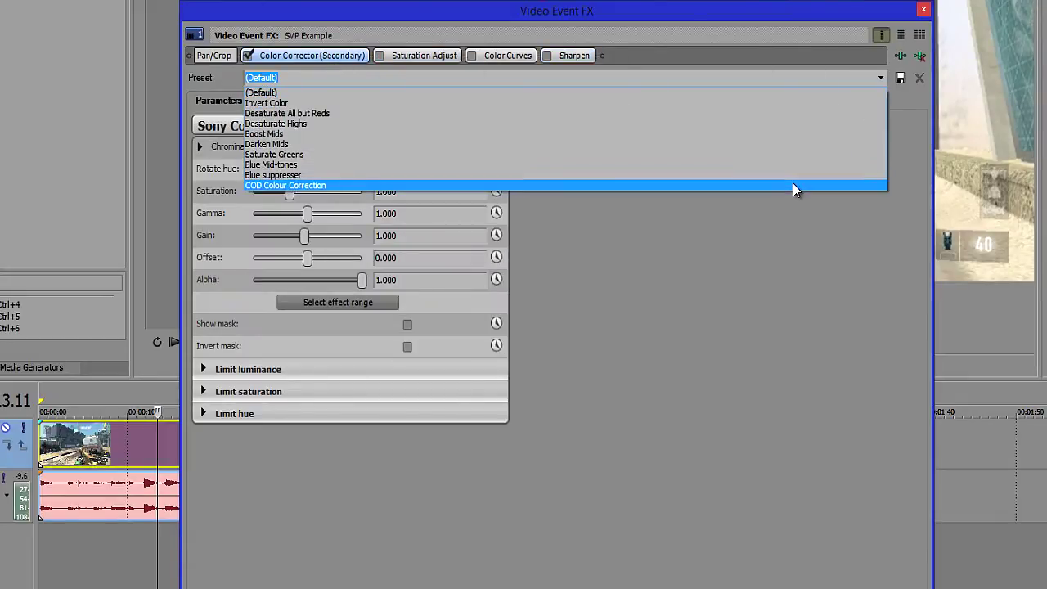
{"action": "left_click", "coordinate": [792, 184]}
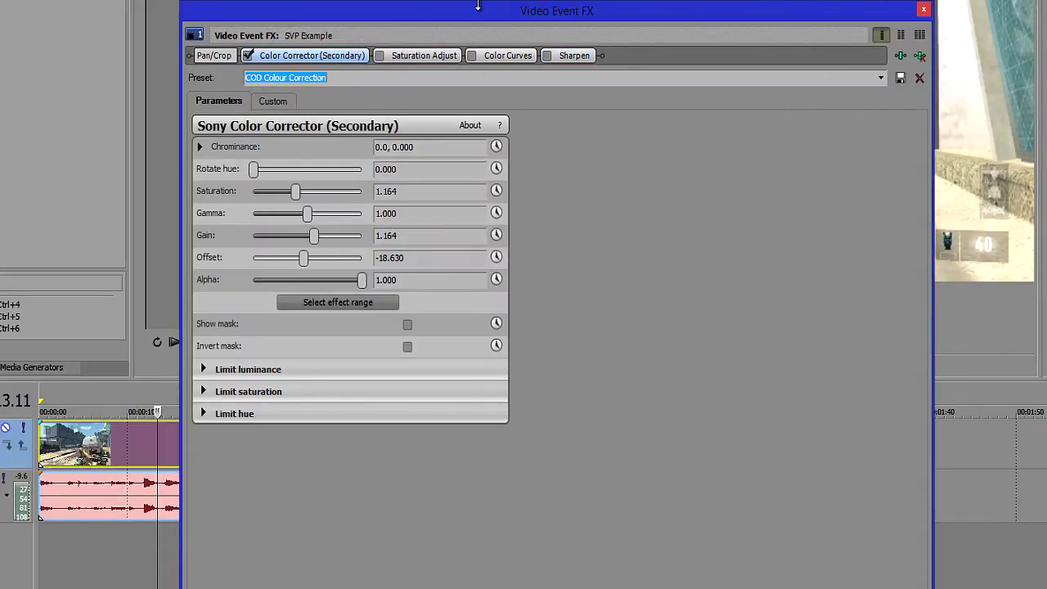
{"action": "left_click_drag", "start_coordinate": [490, 13], "coordinate": [262, 8]}
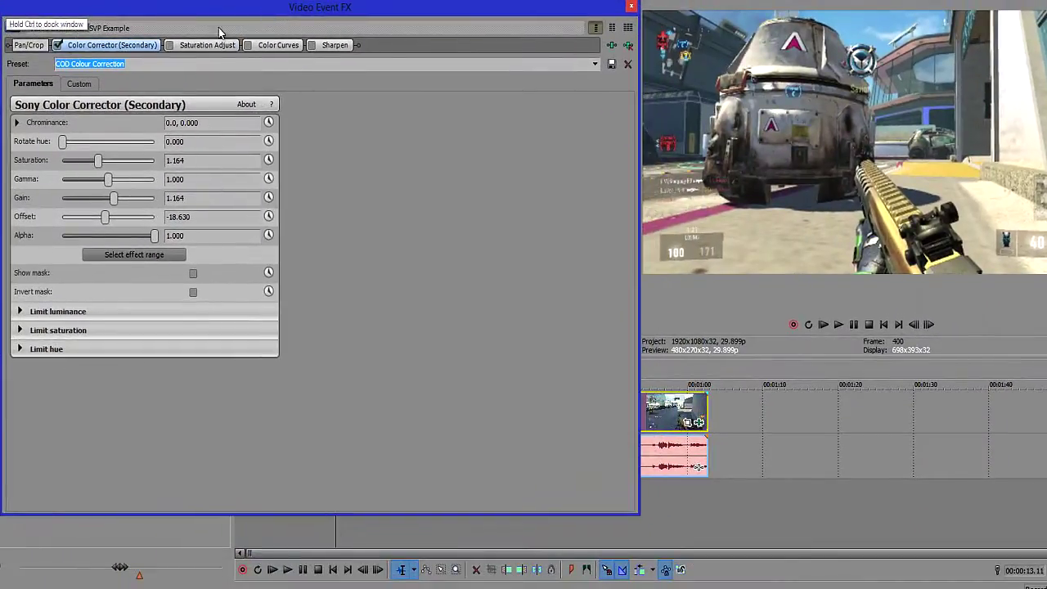
{"action": "left_click", "coordinate": [55, 47]}
{"action": "left_click", "coordinate": [56, 46]}
{"action": "left_click", "coordinate": [56, 46]}
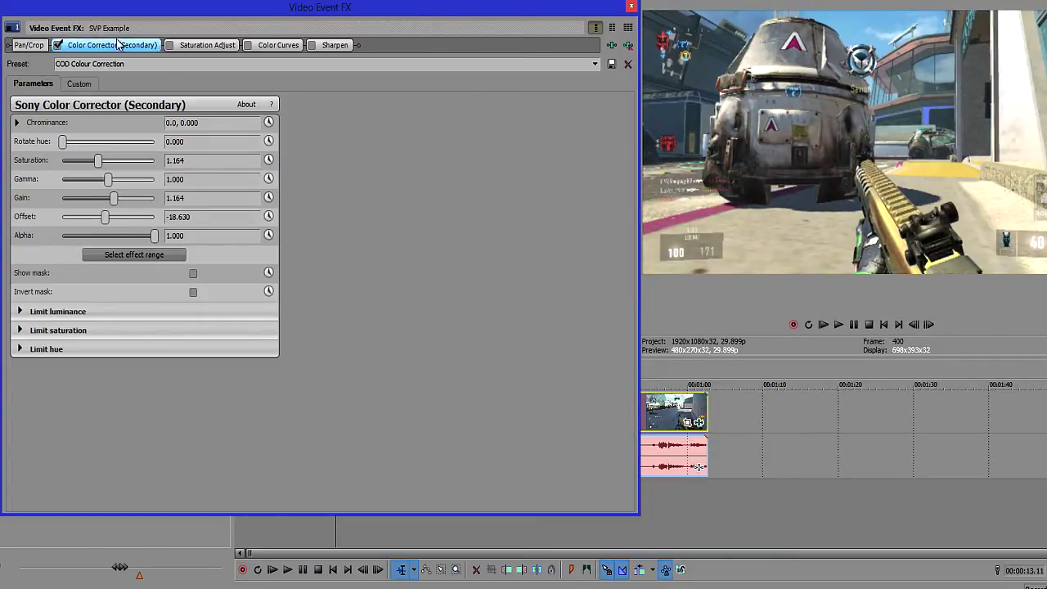
Step: Give Saturation Adjust the COD SA preset and enable the effect
{"action": "left_click", "coordinate": [208, 45]}
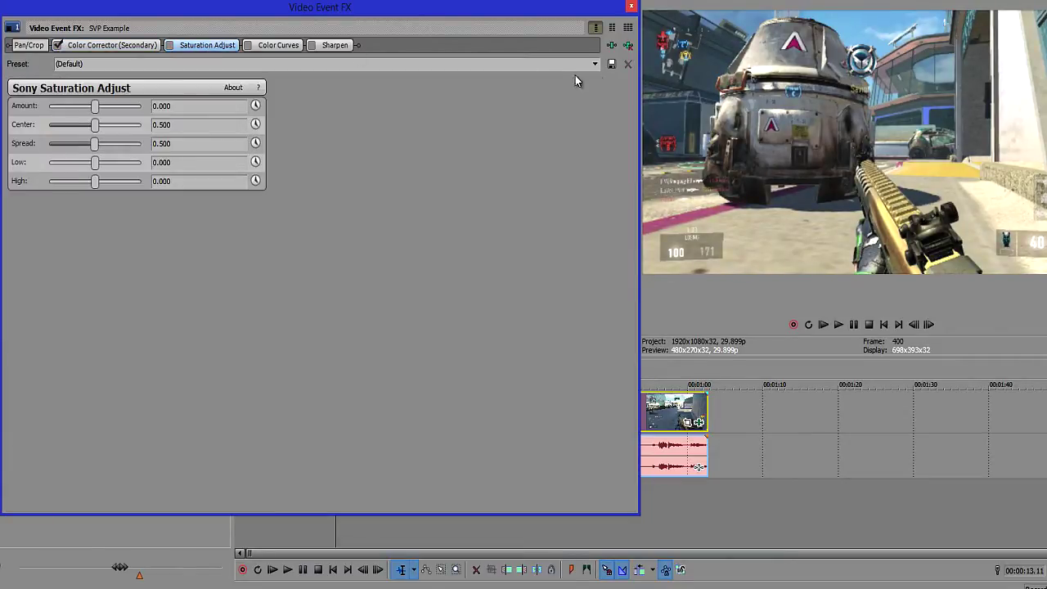
{"action": "left_click", "coordinate": [596, 65]}
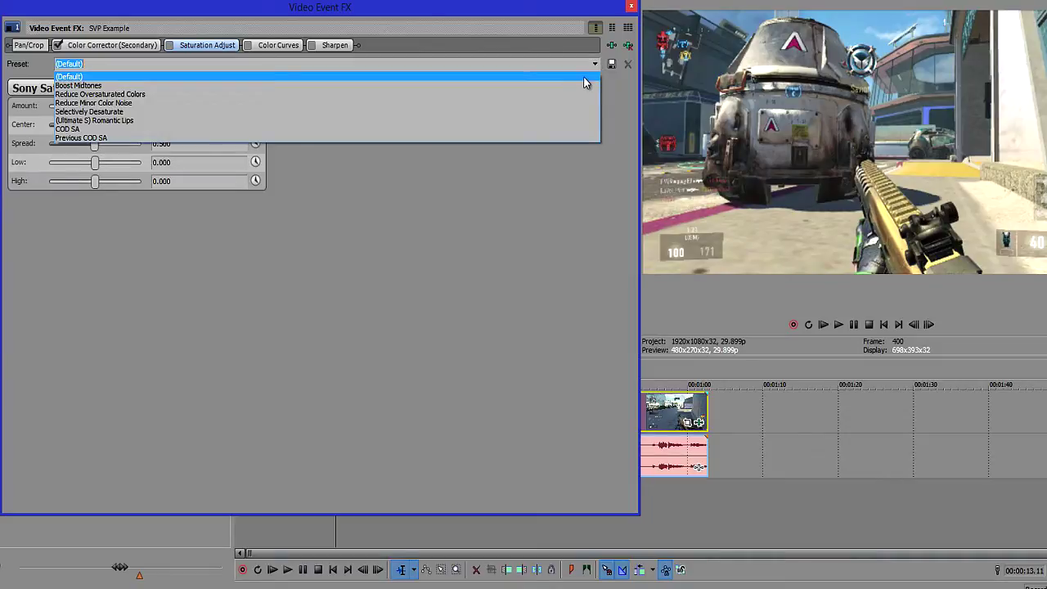
{"action": "left_click", "coordinate": [526, 129]}
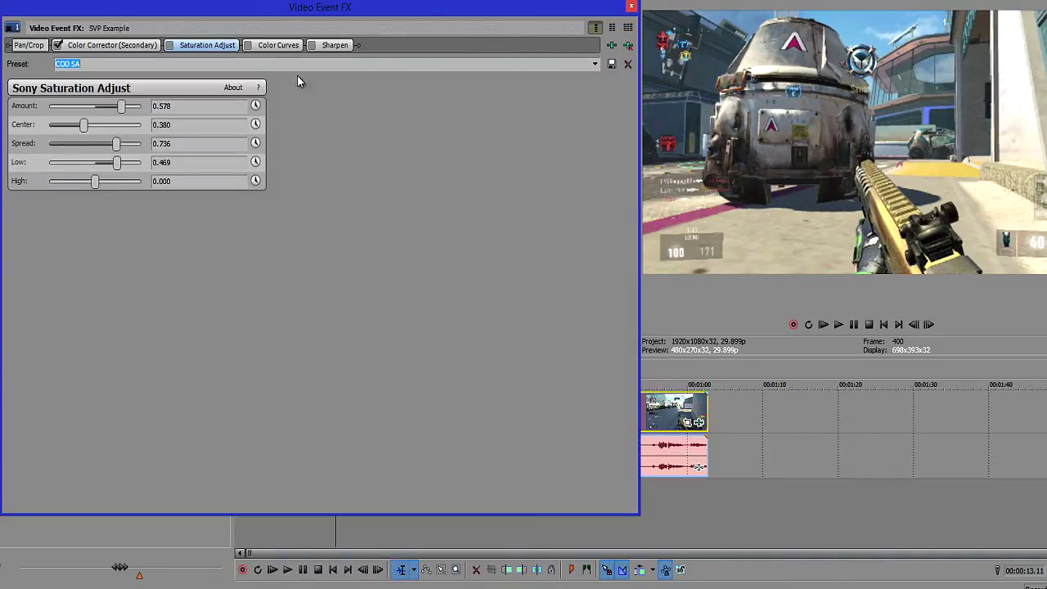
{"action": "left_click", "coordinate": [170, 47]}
{"action": "left_click", "coordinate": [85, 63]}
{"action": "left_click", "coordinate": [270, 45]}
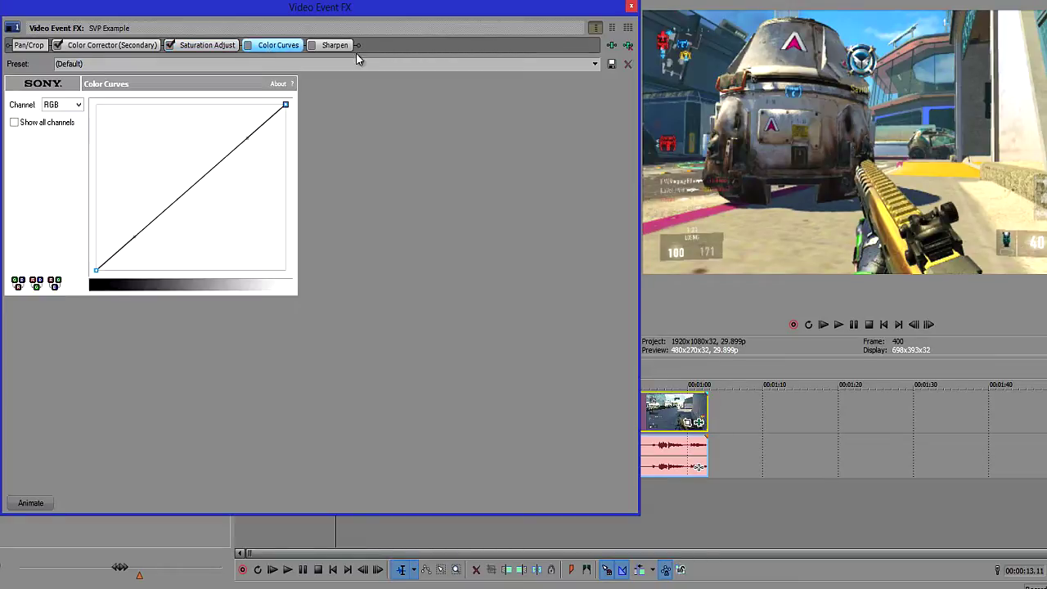
Step: Load the COD Curves preset into Color Curves for an S-shaped RGB curve, enable it and compare
{"action": "left_click_drag", "start_coordinate": [246, 137], "coordinate": [237, 114]}
{"action": "left_click", "coordinate": [596, 63]}
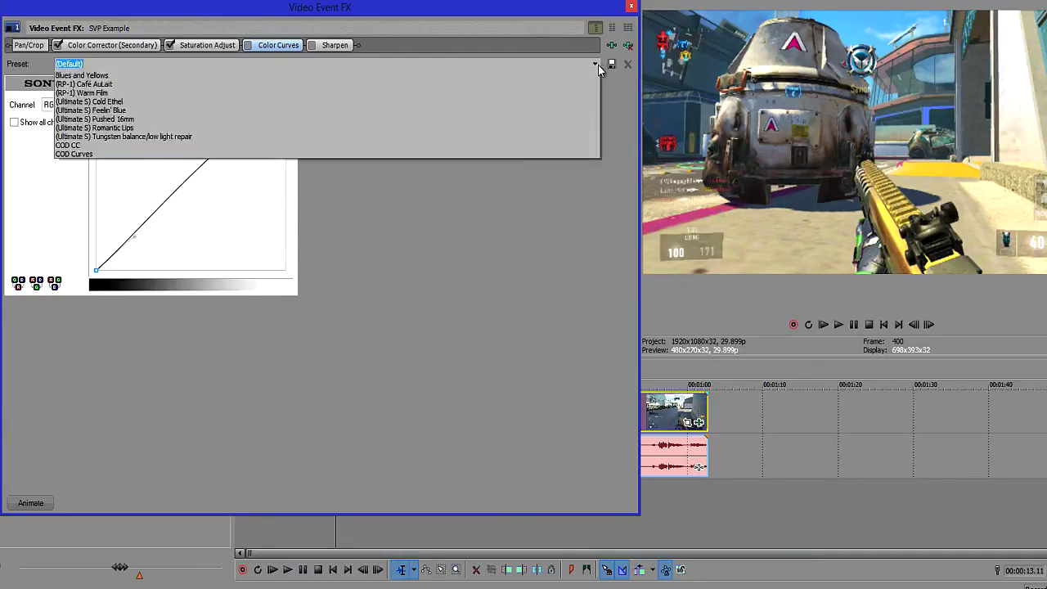
{"action": "left_click", "coordinate": [508, 251]}
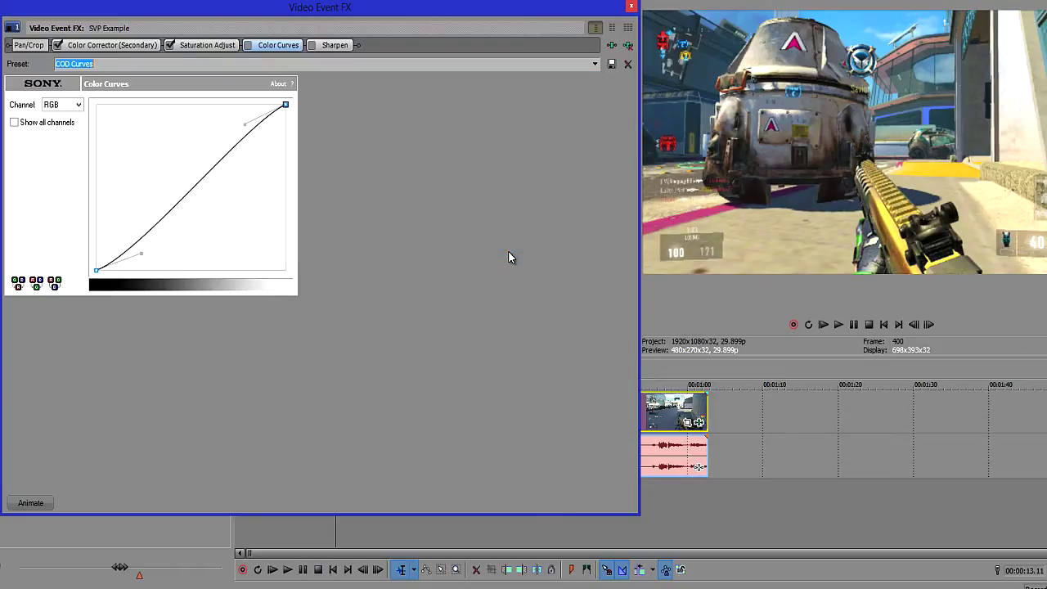
{"action": "left_click", "coordinate": [247, 46]}
{"action": "left_click", "coordinate": [247, 46]}
{"action": "left_click", "coordinate": [247, 45]}
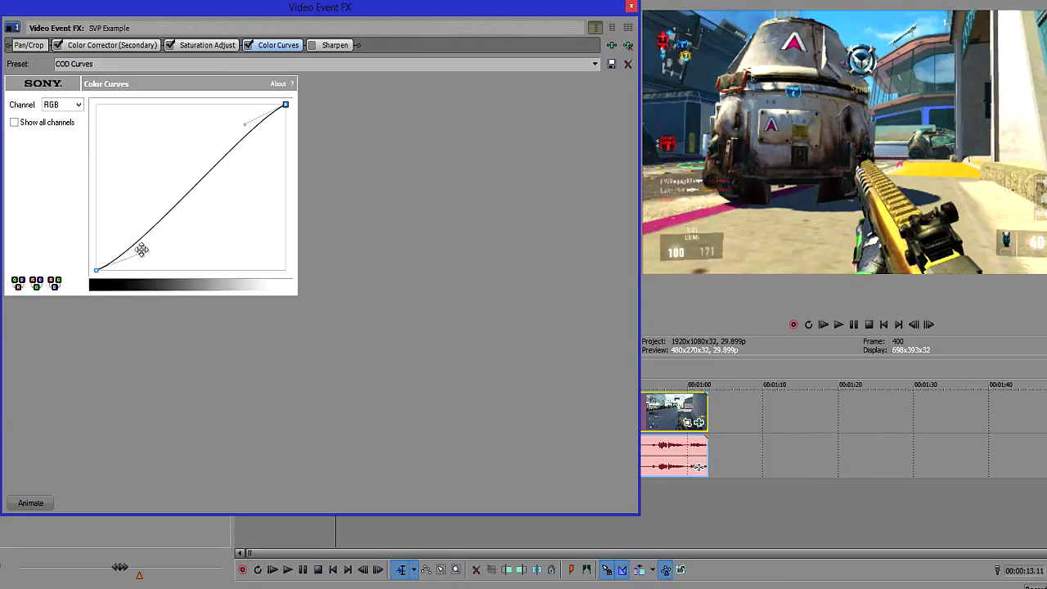
Step: Load the COD Sharpen preset (amount 0.111) and enable the Sharpen effect
{"action": "left_click", "coordinate": [331, 46]}
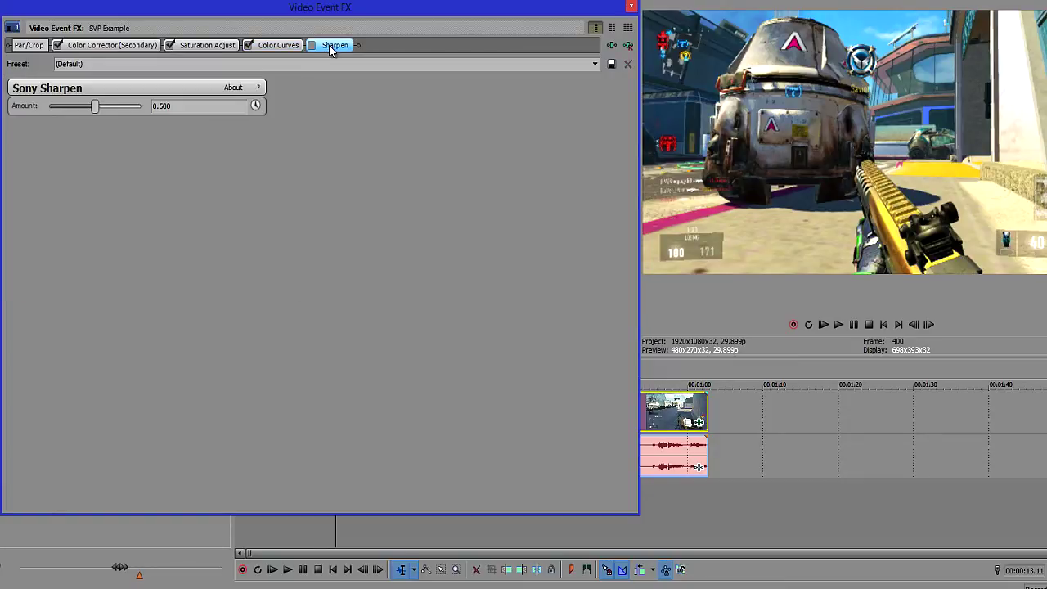
{"action": "left_click", "coordinate": [596, 64]}
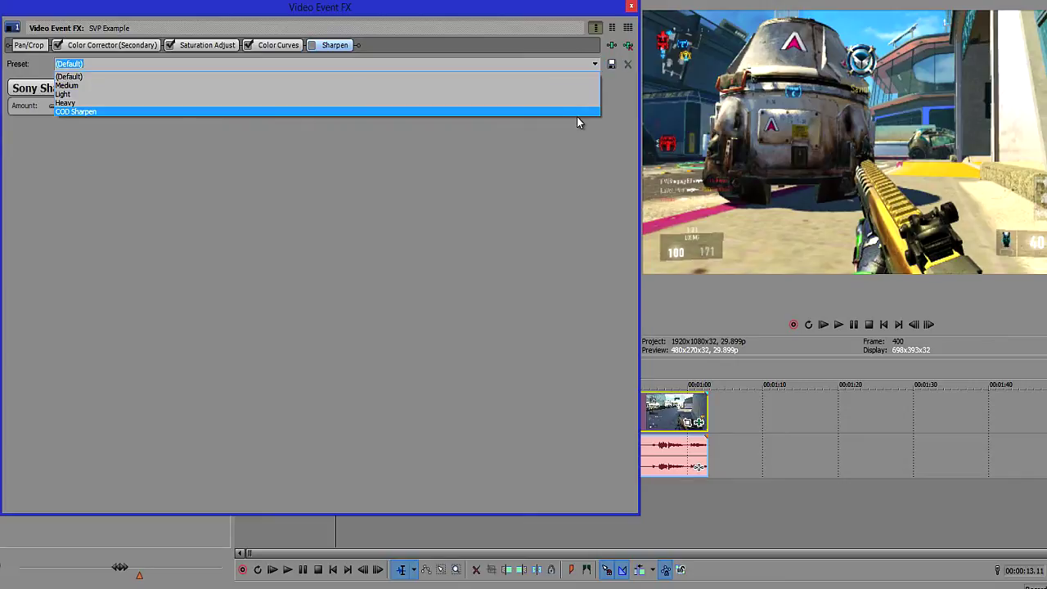
{"action": "left_click", "coordinate": [576, 112]}
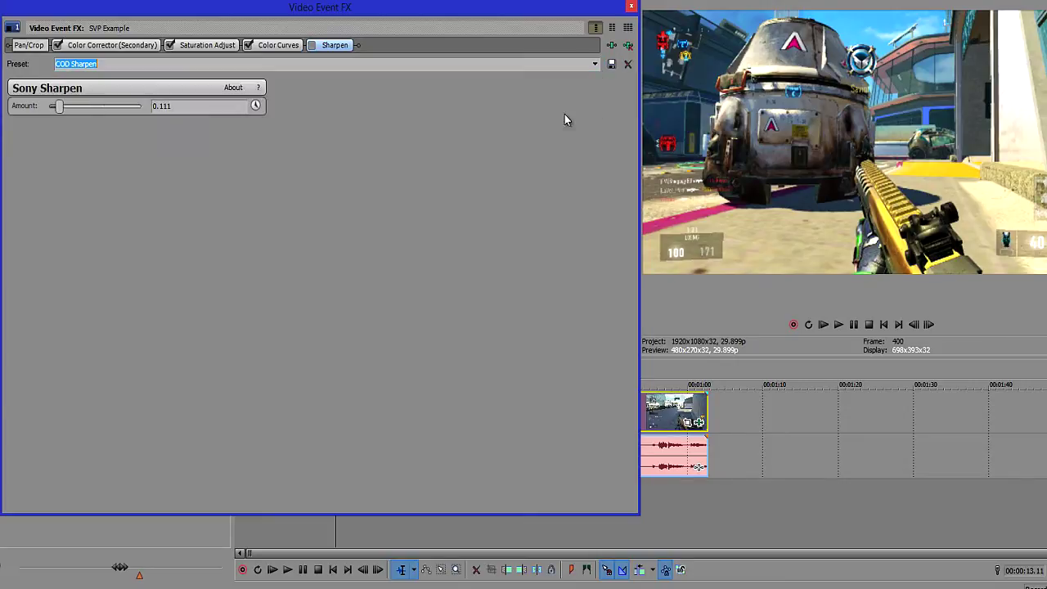
{"action": "left_click", "coordinate": [310, 46]}
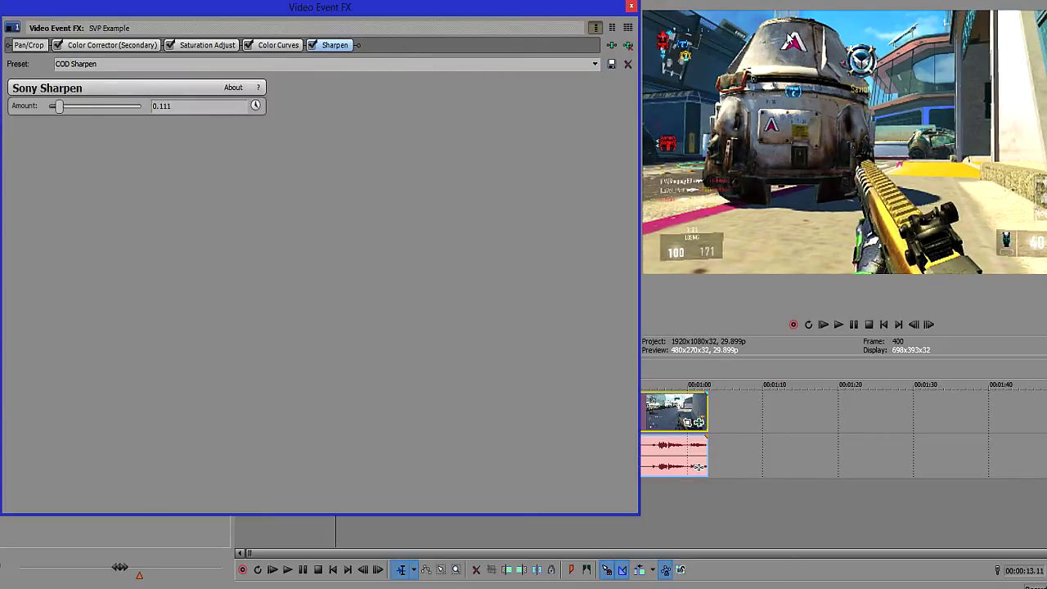